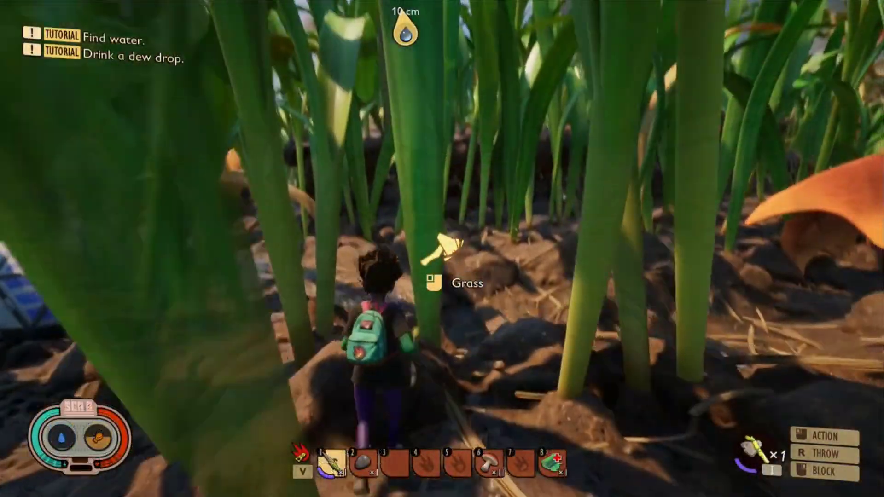
Step: Walk to the dew drop, slurp it to refill water, then walk on toward the orange leaf
key("w")
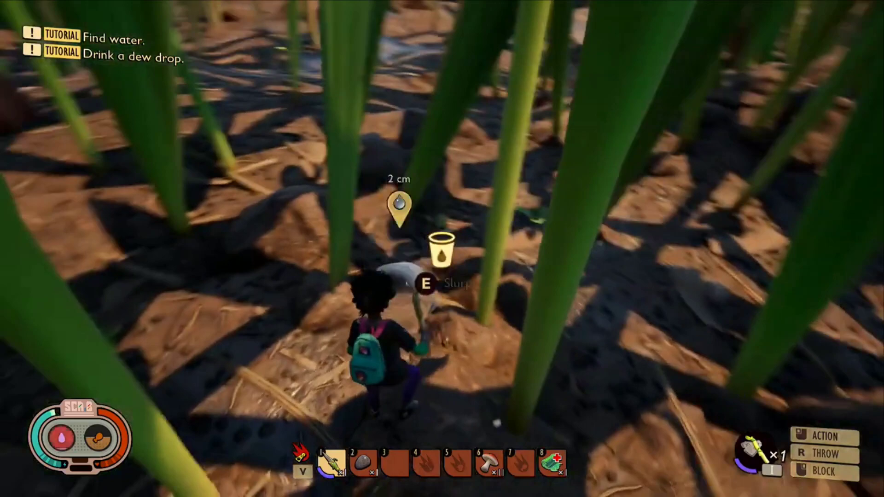
key("e")
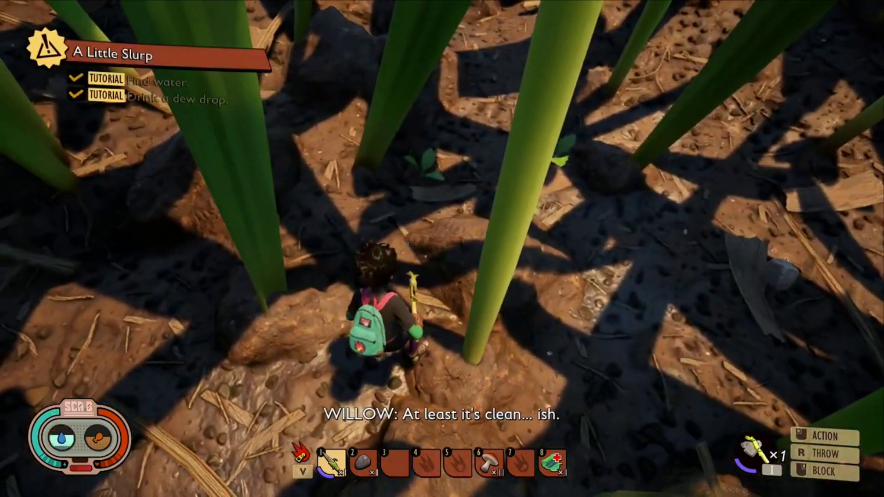
key("w")
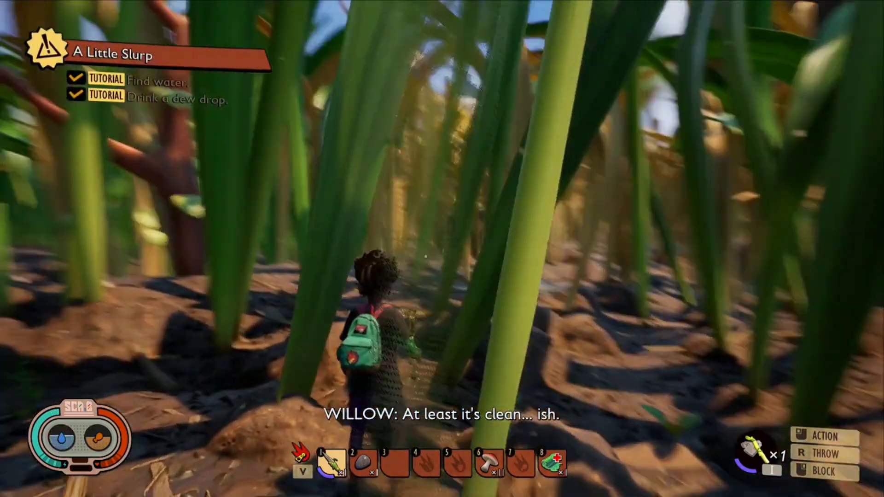
key("w")
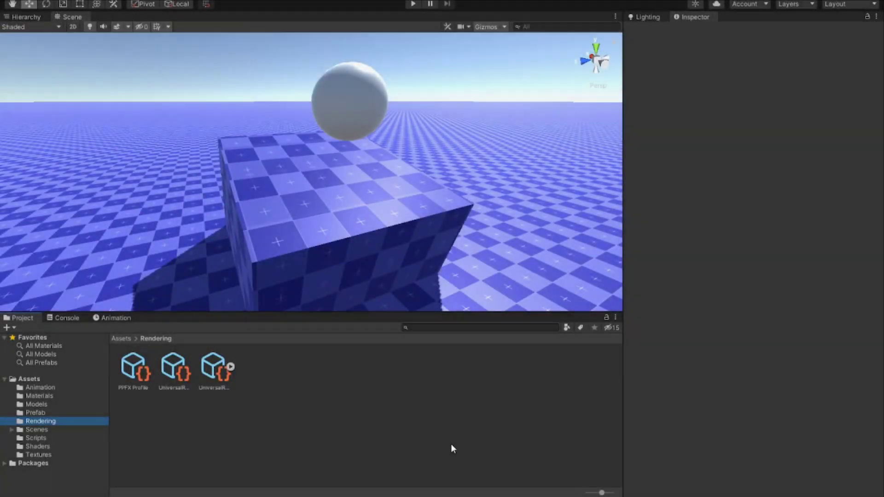
Step: Select the Universal Render Pipeline asset in the Rendering folder to inspect its settings
left_click(170, 371)
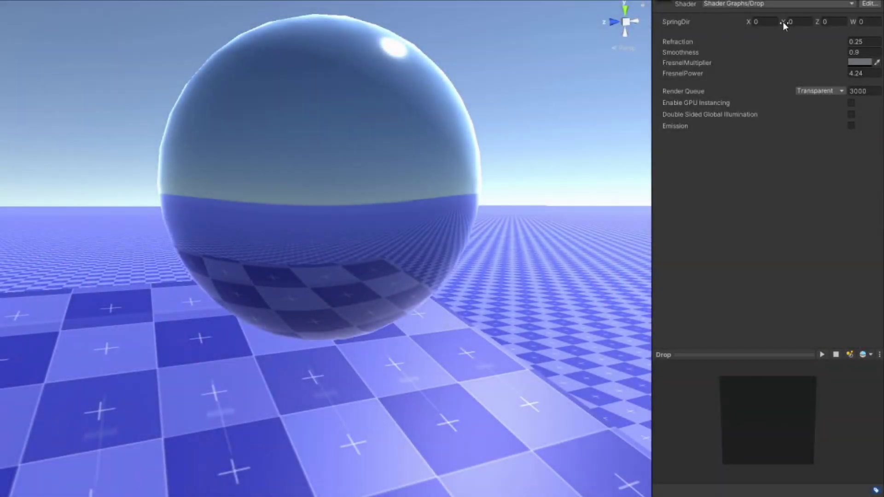
Step: Drag the Drop material's SpringDir Y value to −1, flattening the sphere's top
mouse_move(784, 21)
left_mouse_down()
mouse_move(805, 21)
mouse_move(766, 24)
left_mouse_up()
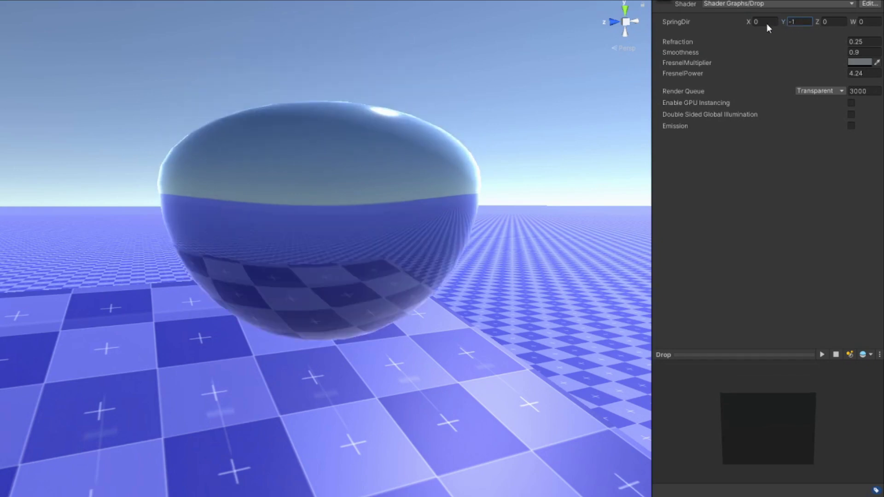